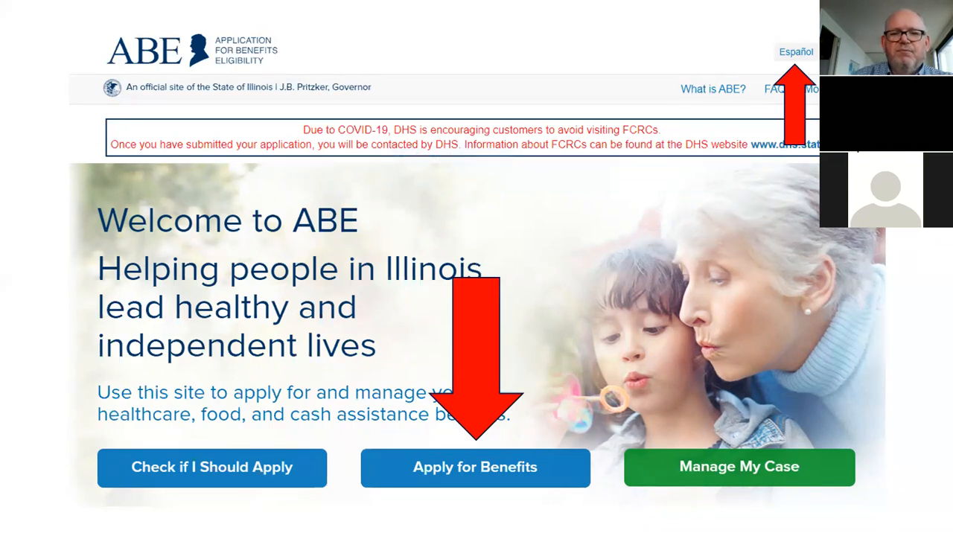
- Advance past the Create An Account slide to the account setup form with sample values
key(Right)
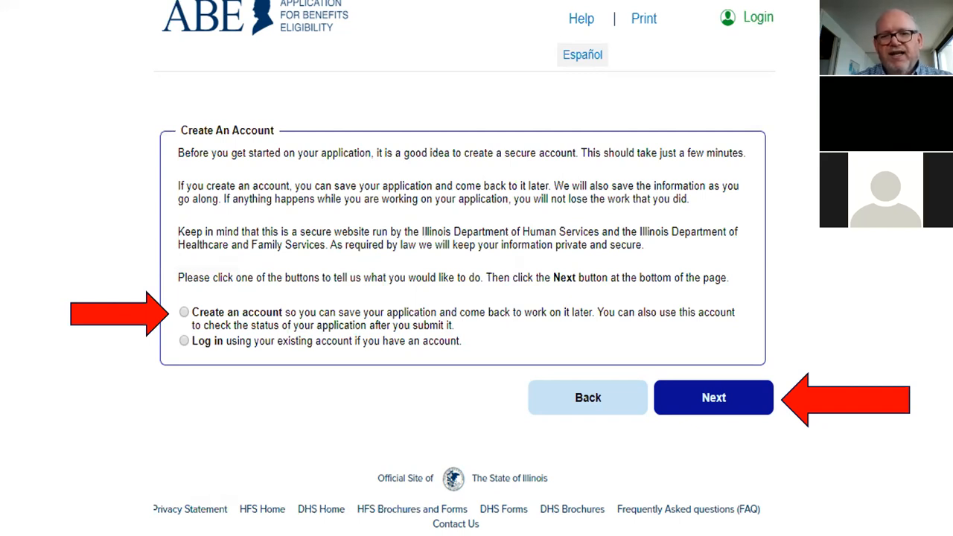
key(Right)
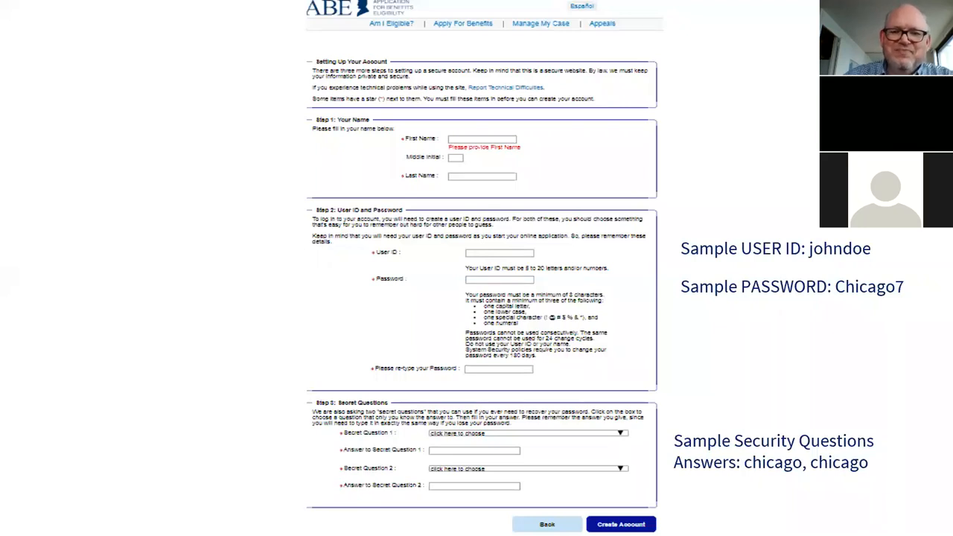
- Advance past the account-created confirmation to the private-or-public computer question
key(Right)
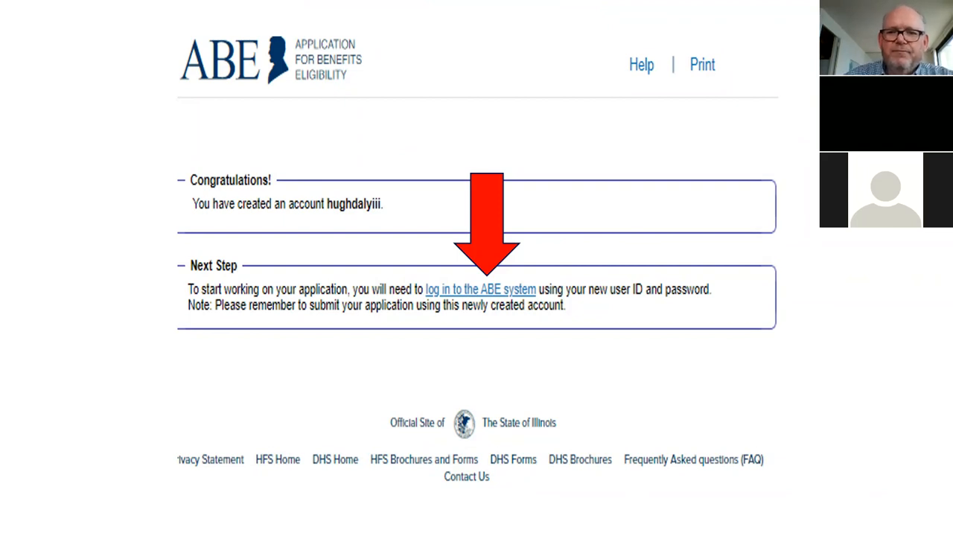
key(Right)
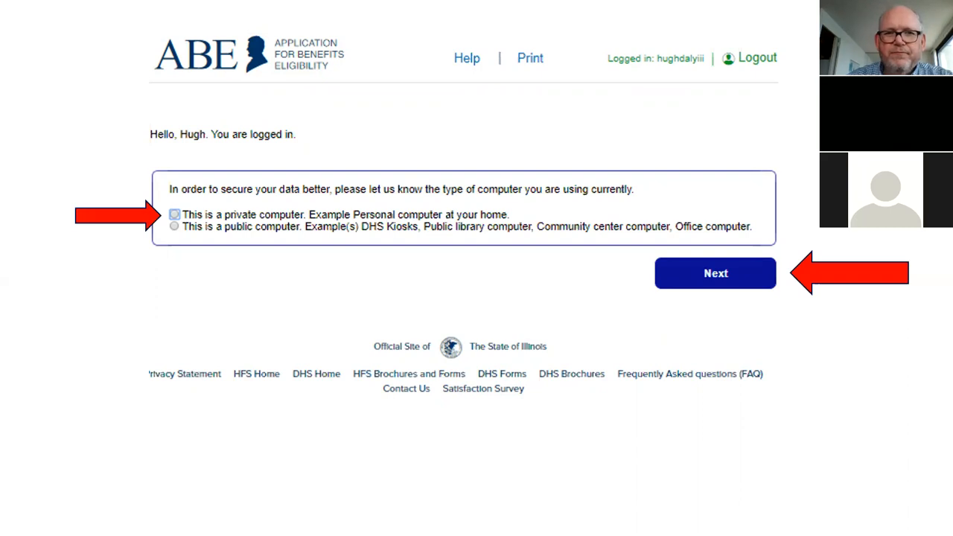
- Step forward through the Apply For Benefits slide to the annotated login page
key(Right)
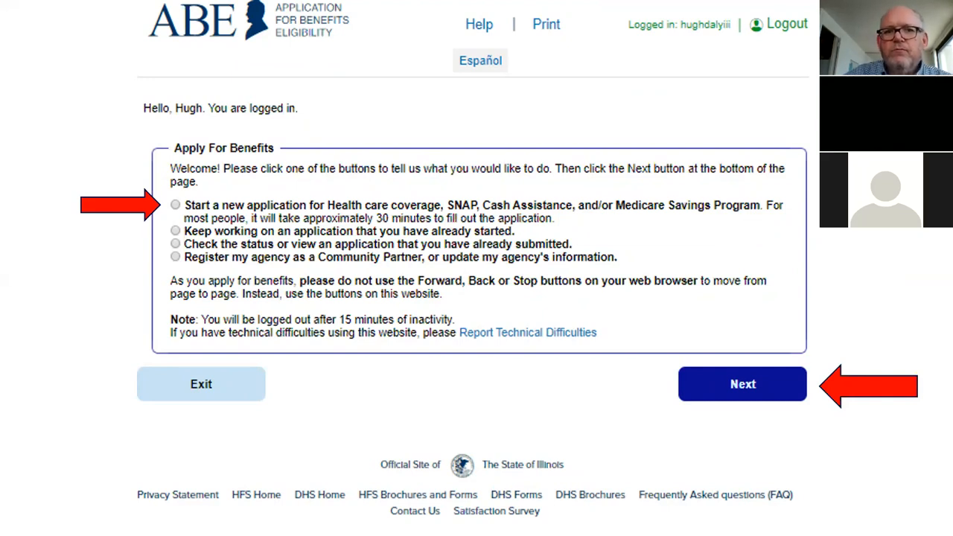
key(Right)
key(Right)
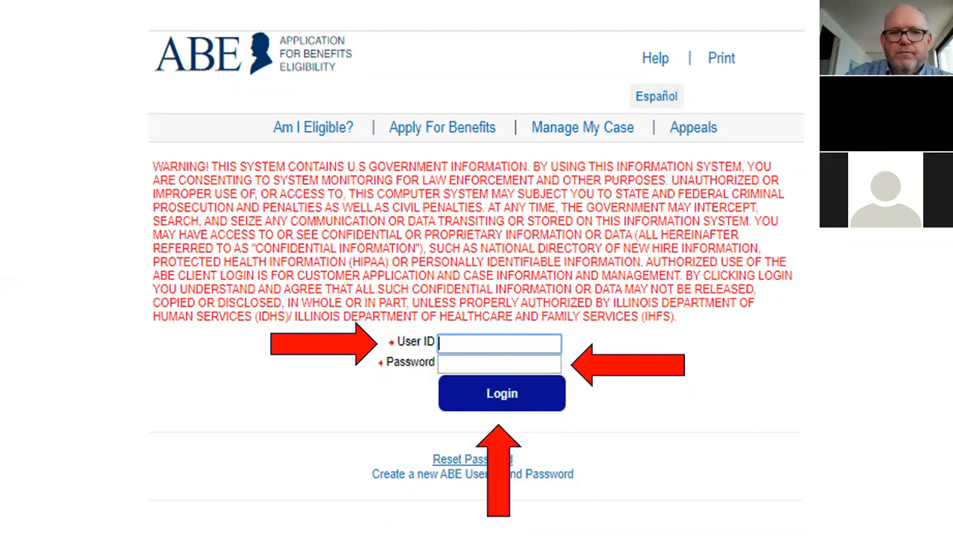
- Advance past the logged-in Apply For Benefits page to the 'Before you start' information
key(Right)
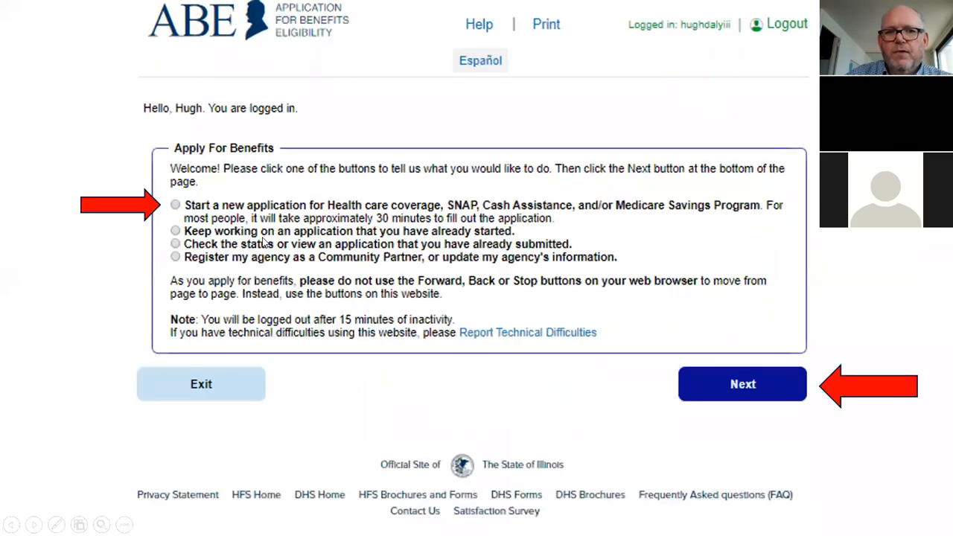
key(Right)
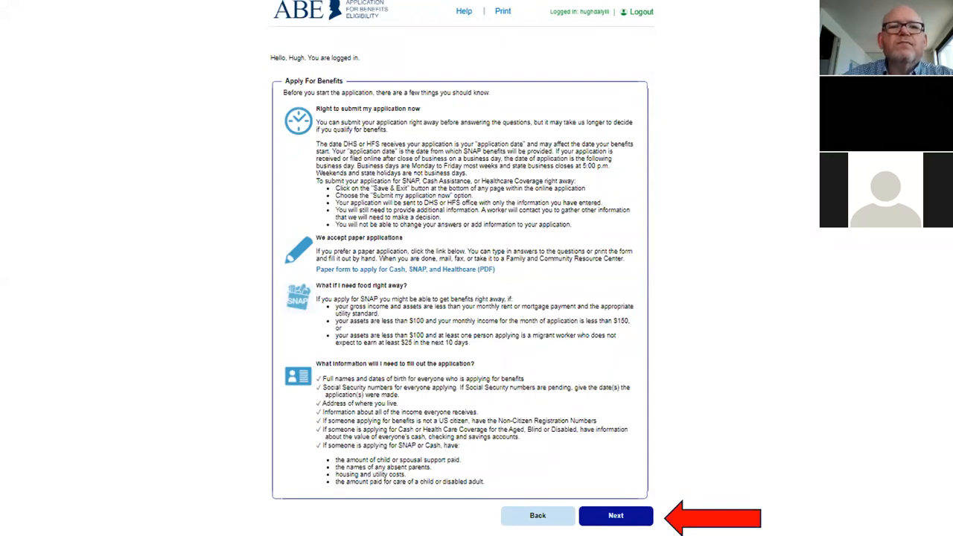
- Advance to the Start page listing SNAP, Healthcare Coverage, Cash Assistance and Medicare Savings Program
key(Right)
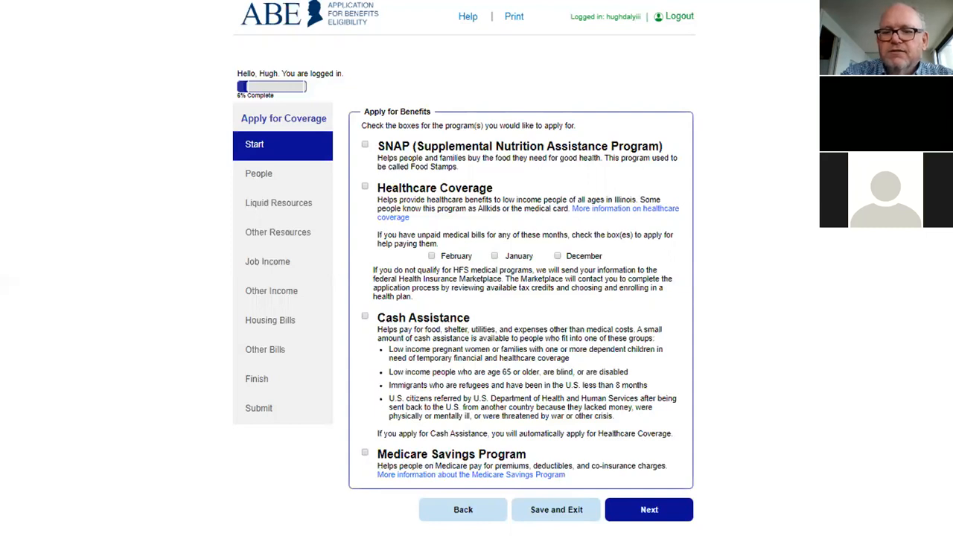
- Advance through the People in the Home slide to the More About Benefits slide
key(Right)
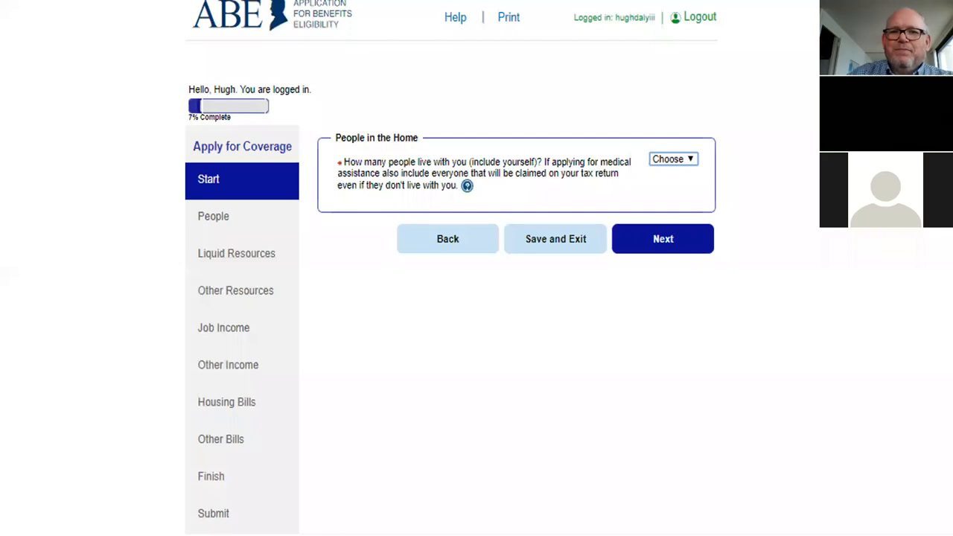
key(Right)
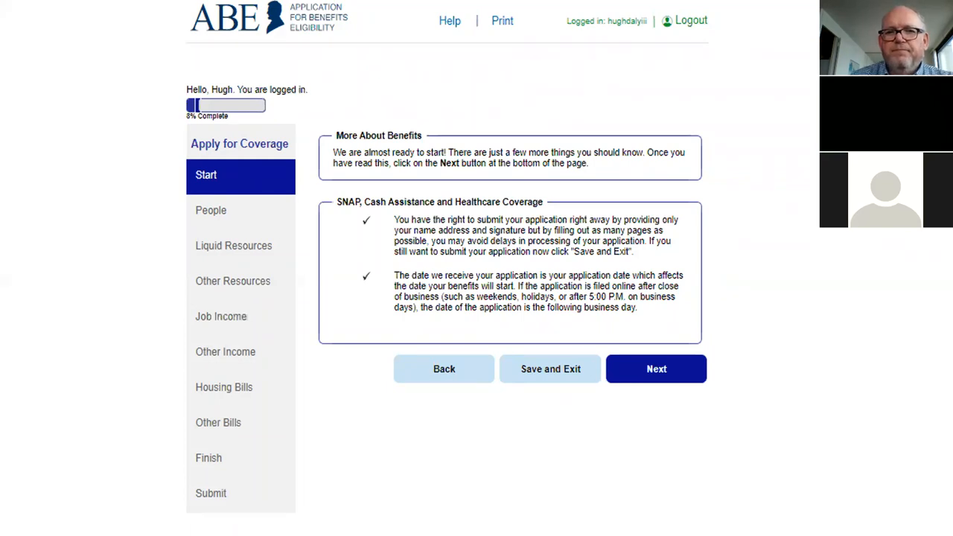
- Advance from the More About Benefits notice toward the Person 1 details form
key(Right)
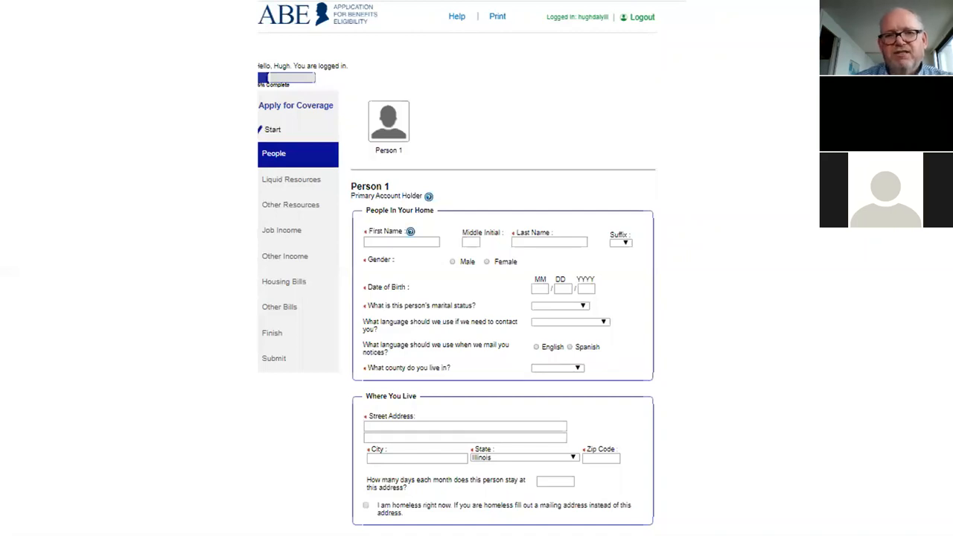
- Scroll the Person 1 form through Mailing Address, Contact Information, Program Selection and Tax Information
scroll(476, 268, down, 7)
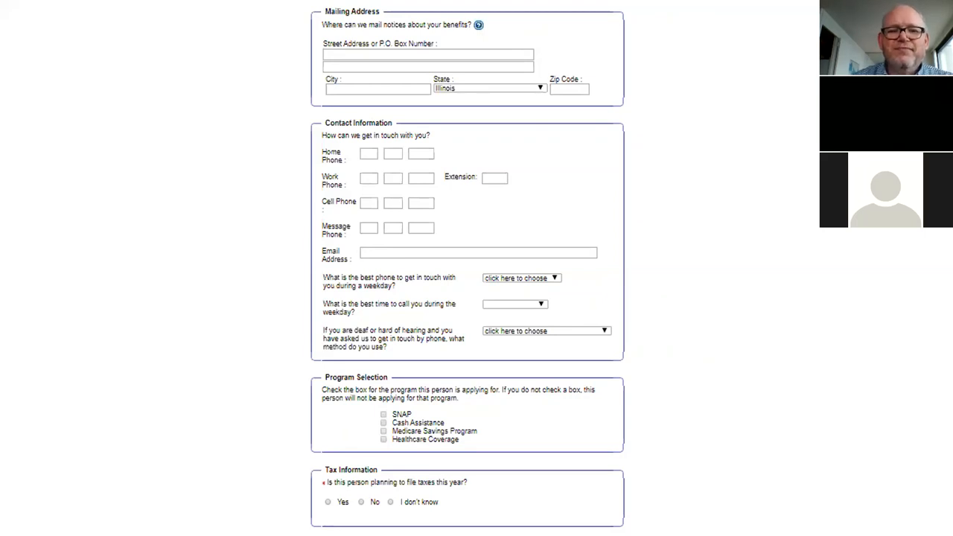
scroll(467, 268, down, 5)
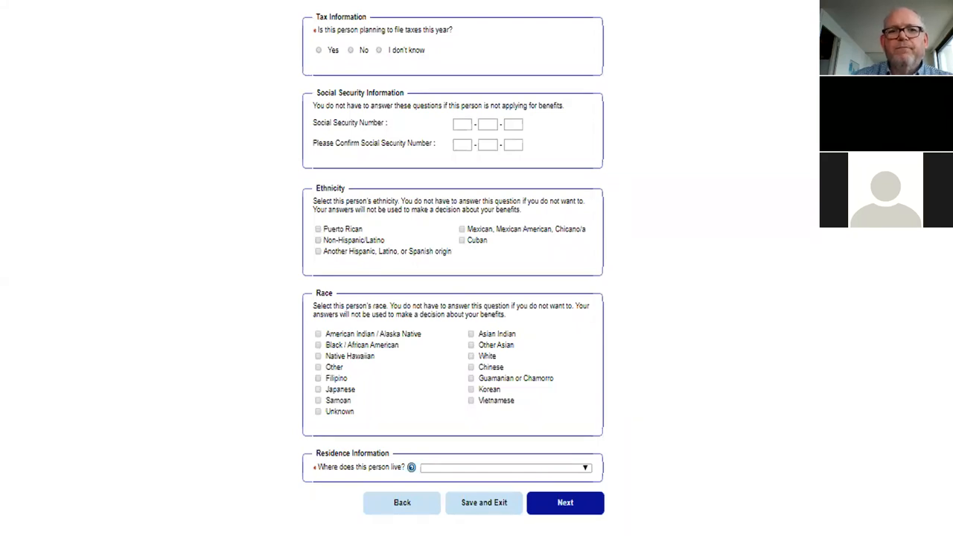
- Continue to the blindness or disability, Aging services, out-of-state SNAP and drug felony questions
click(234, 373)
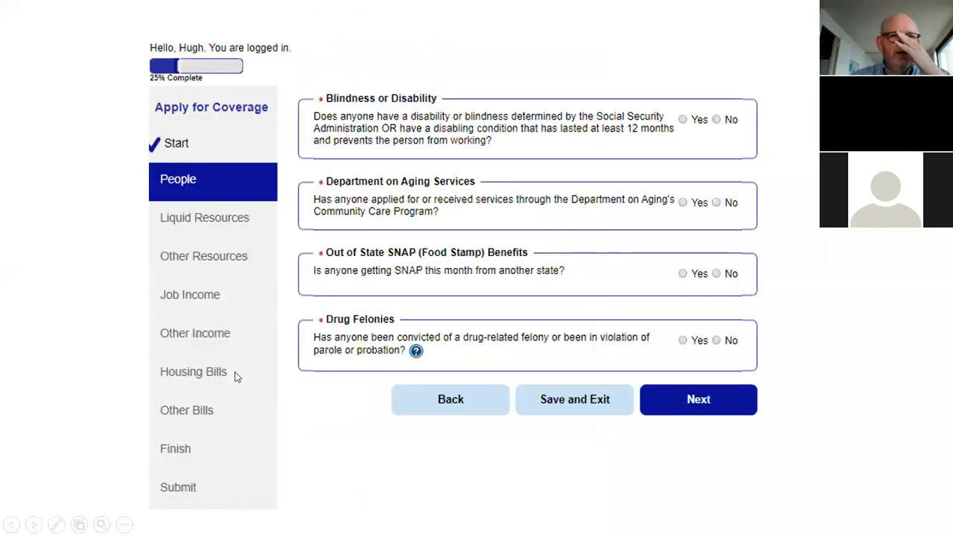
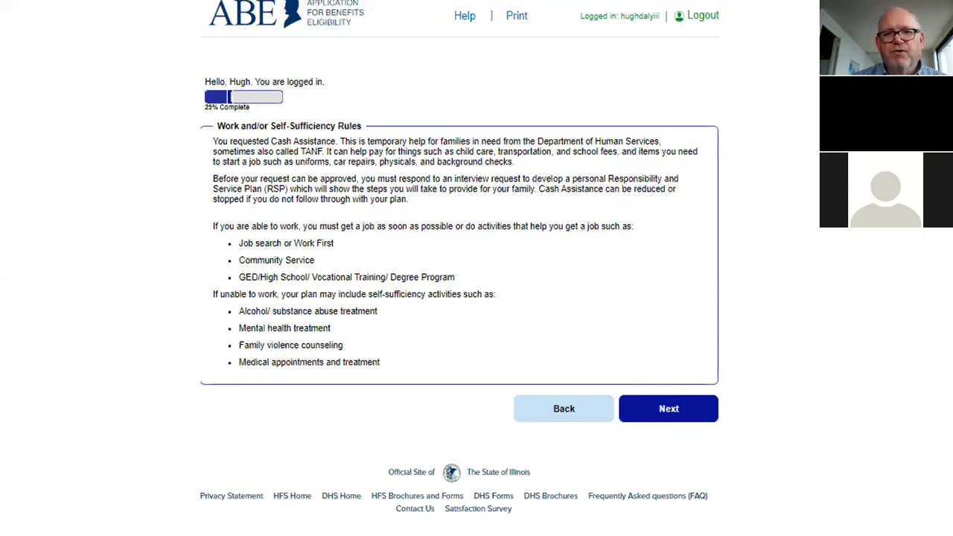
- Advance through the Cash Assistance Request questions to the Liquid Resources savings account page
key(Right)
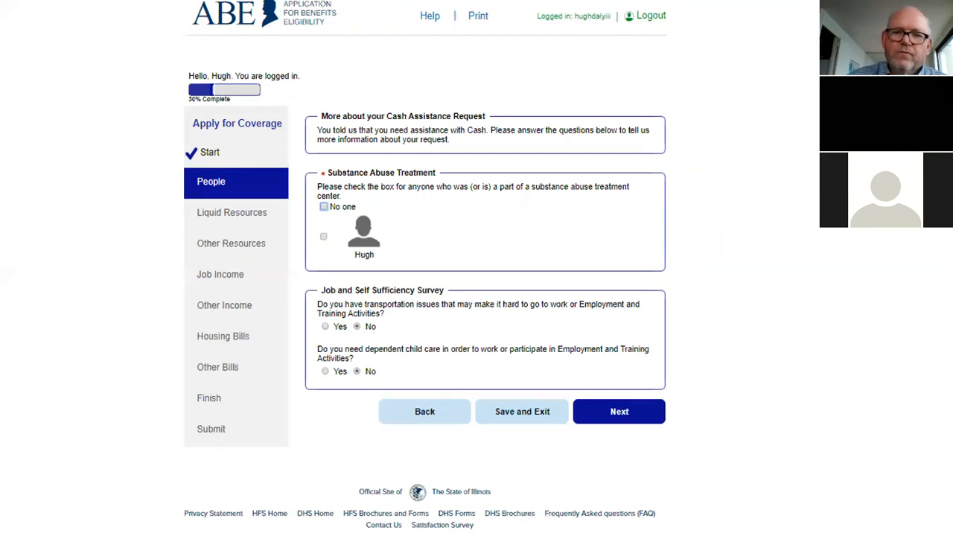
key(Right)
key(Right)
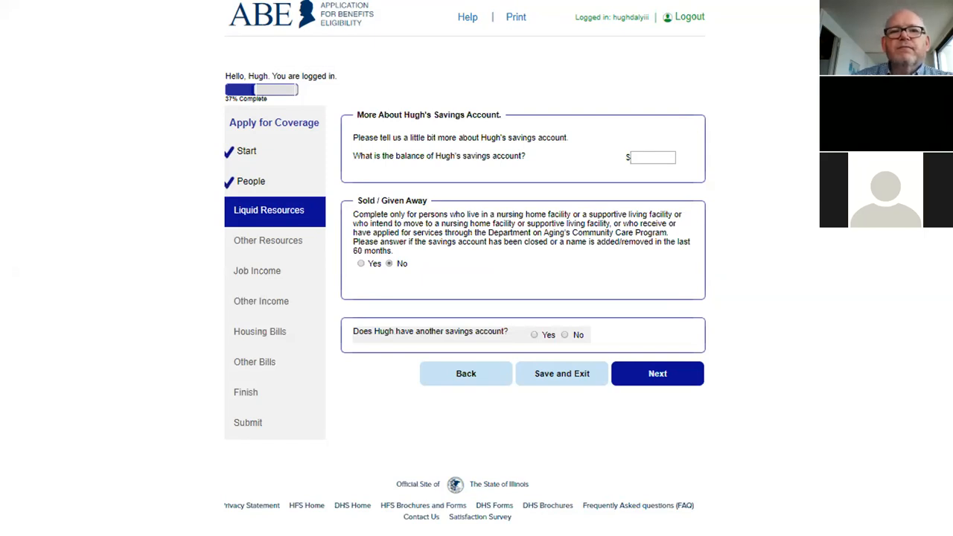
- Advance to the Other Resources page, where Selling or Giving Away Resources is answered No one
key(Right)
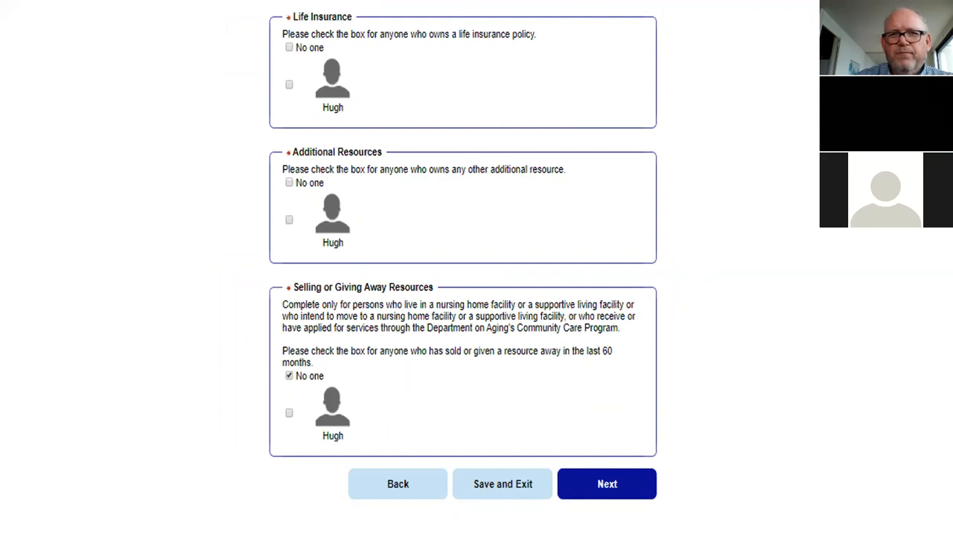
- Move on from Other Resources to the Vehicles page
key(Right)
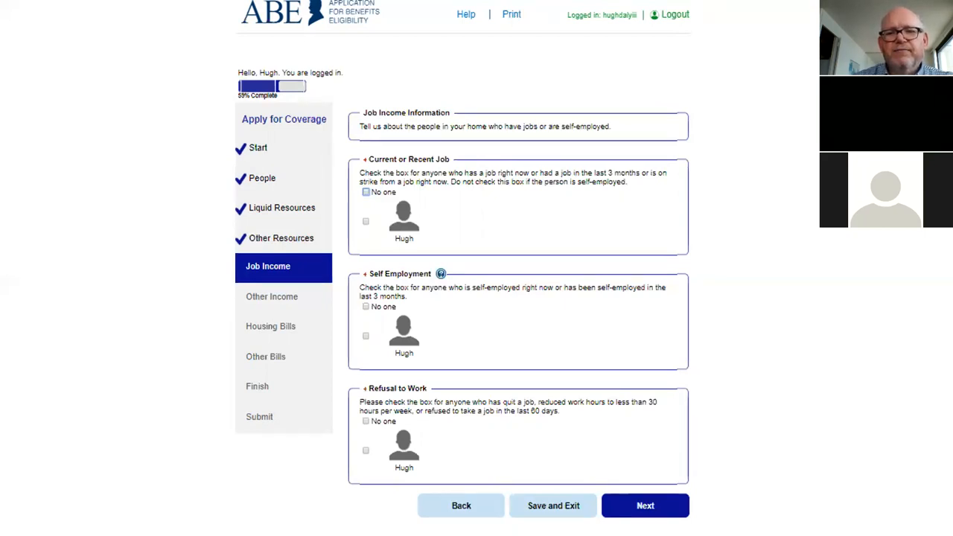
- Advance from the Job Income Information checkboxes to the job details page
key(Right)
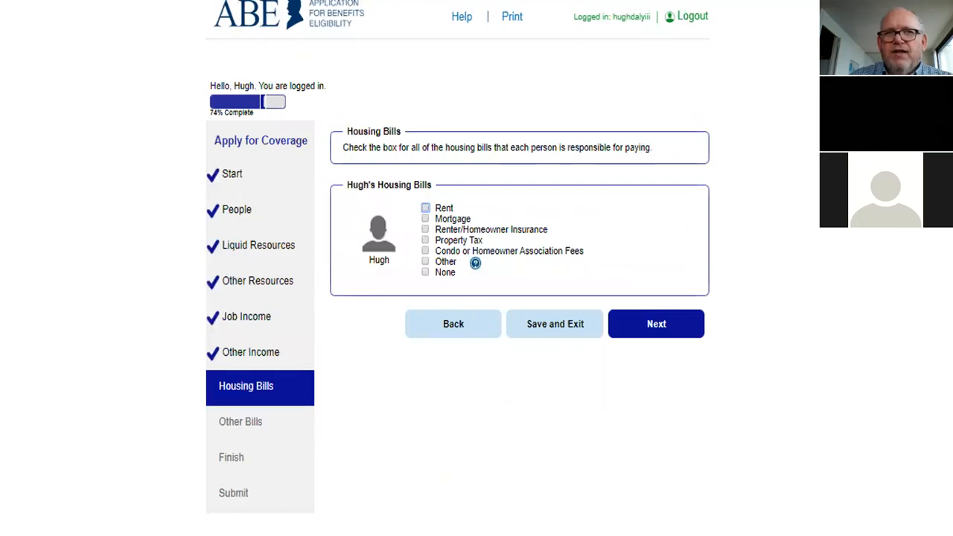
- Step back through Money From Other Sources to the Job Income checkboxes page
key(Left)
key(Left)
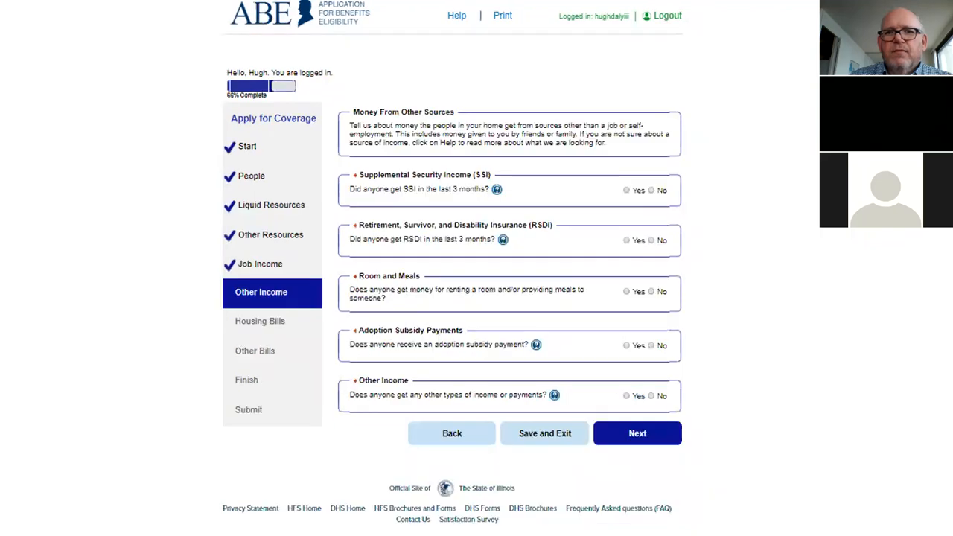
key(Left)
key(Left)
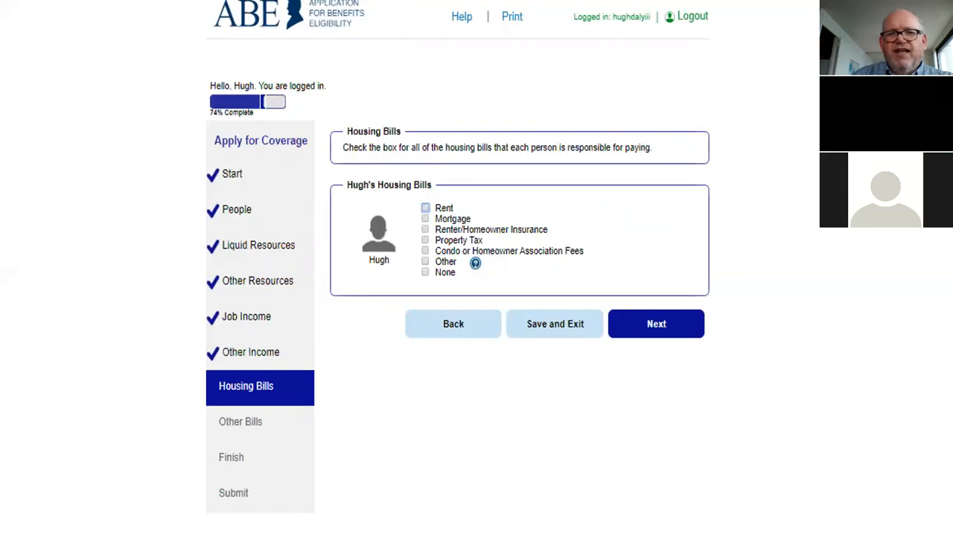
- Advance past the rent payment details to the Utility Bills checklist at 77% complete
key(Right)
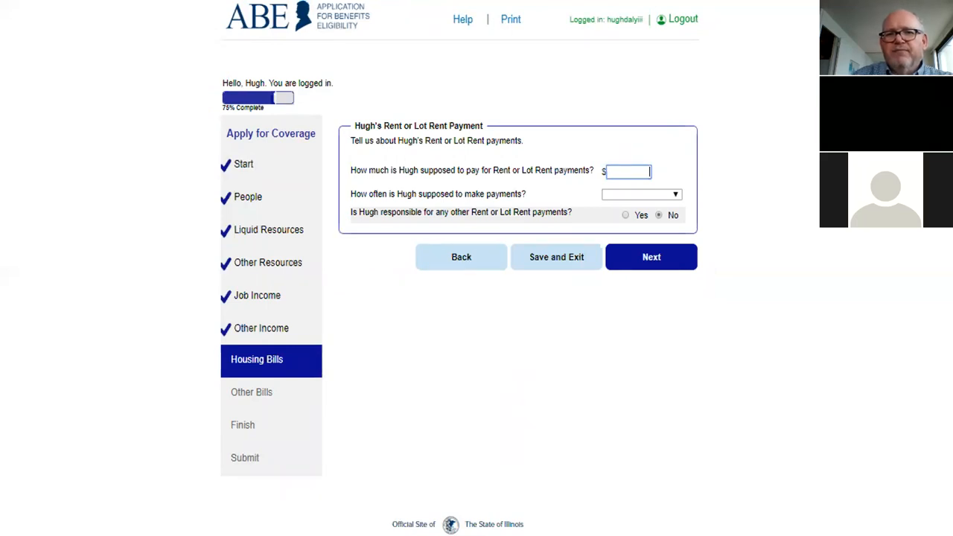
key(Right)
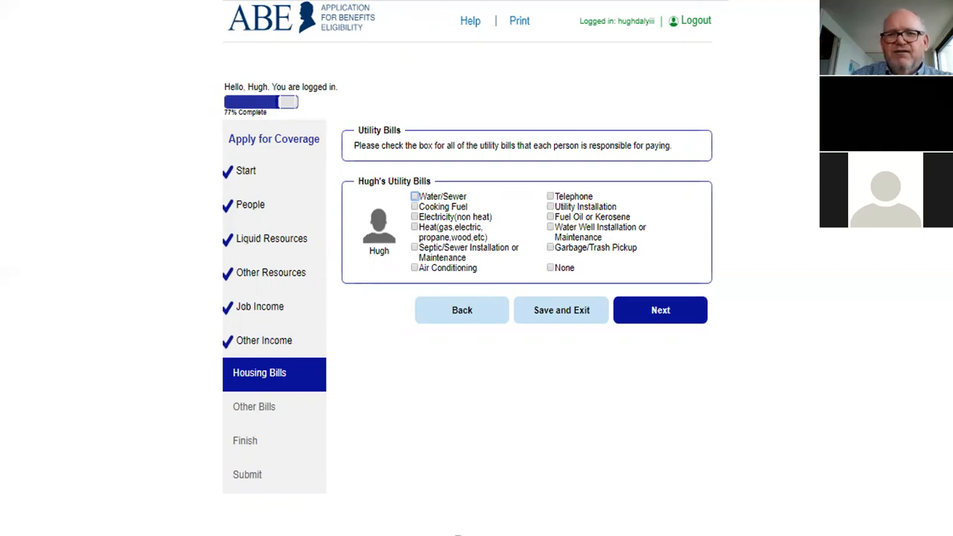
- Advance from Utility Bills to the Other Expenses questions
key(Right)
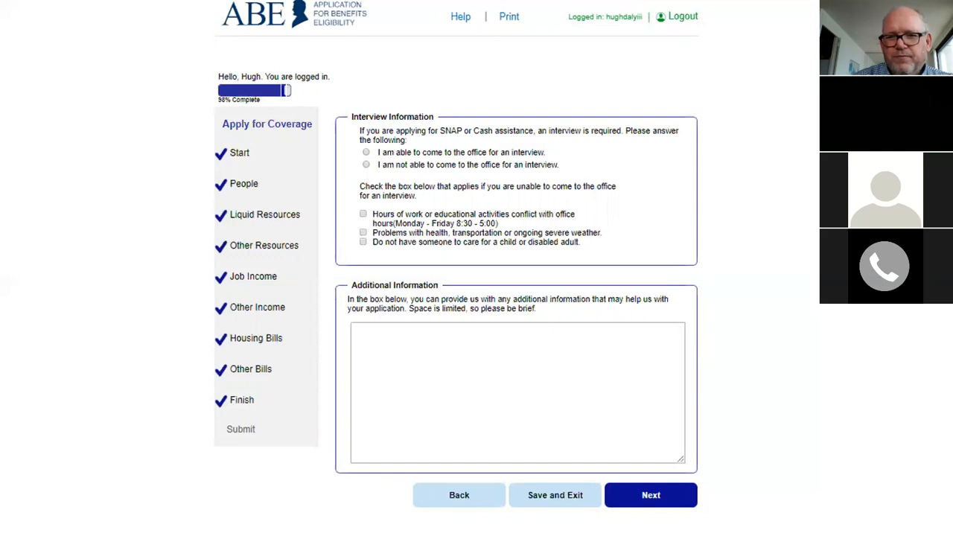
- Advance to the Getting Faster Services questions
key(Right)
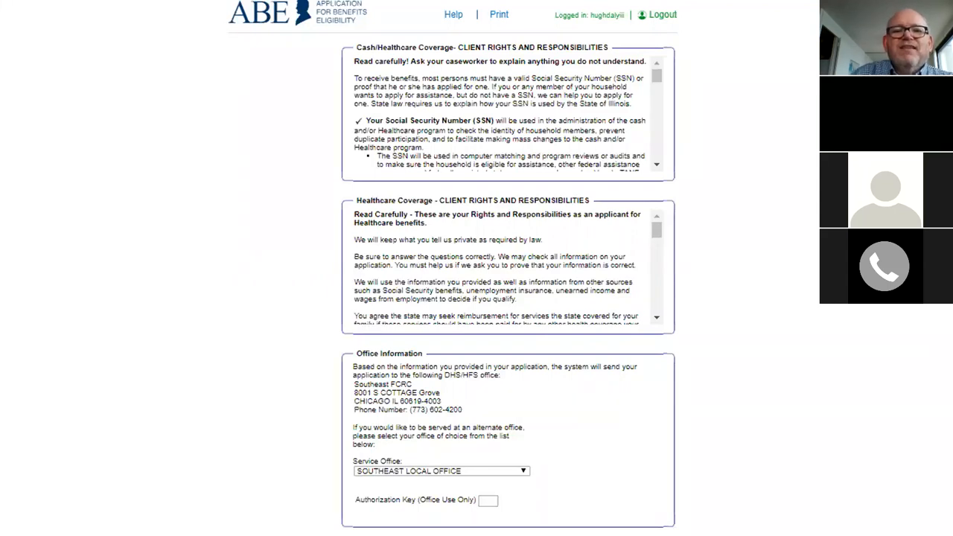
- Scroll down the client rights page toward the attestation and Submit button
scroll(513, 287, down, 10)
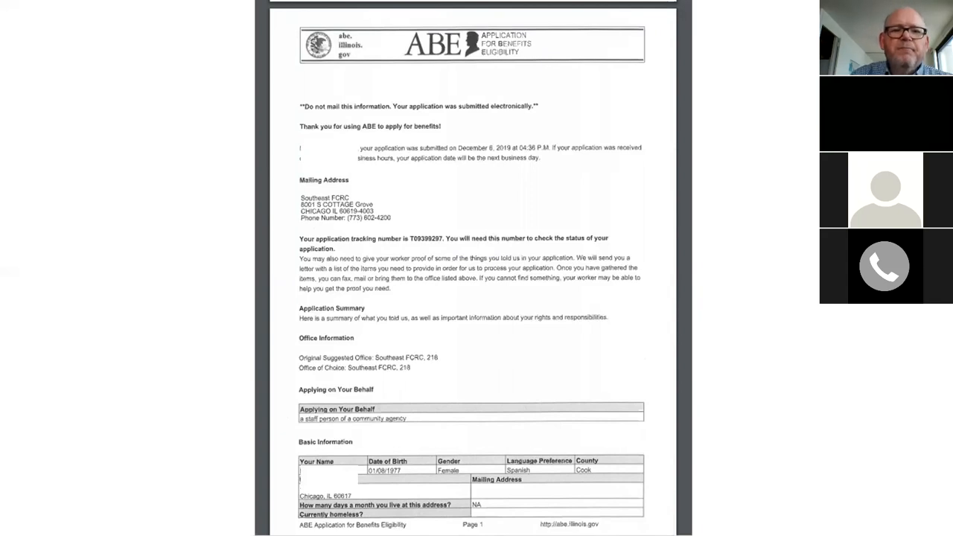
- Go to the Legal Aid Chicago QUESTIONS?? slide and play its embedded video clip
key(Right)
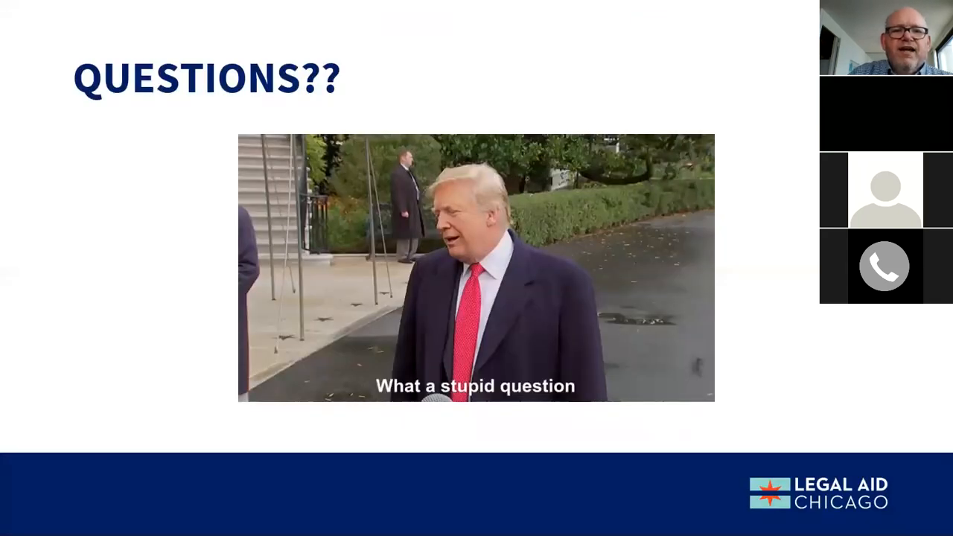
mouse_move(648, 257)
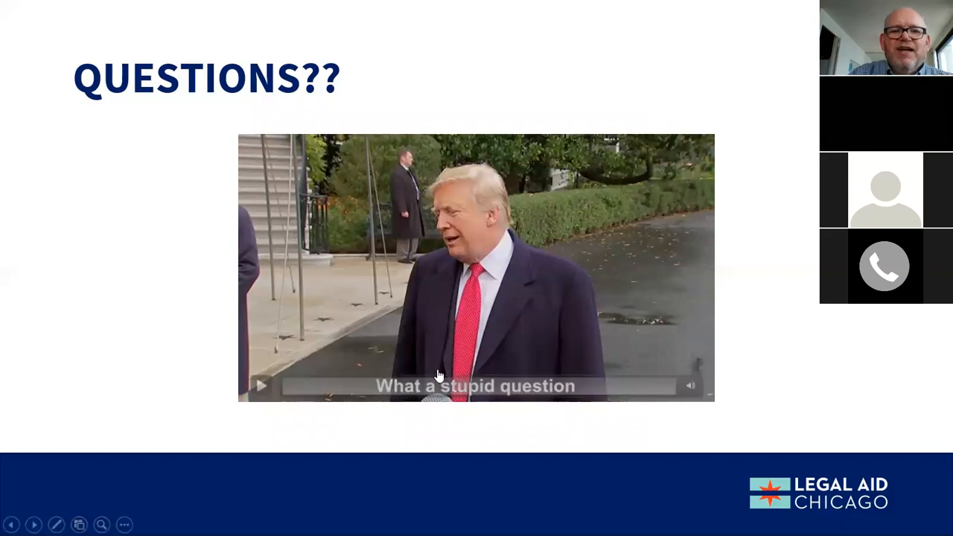
click(262, 385)
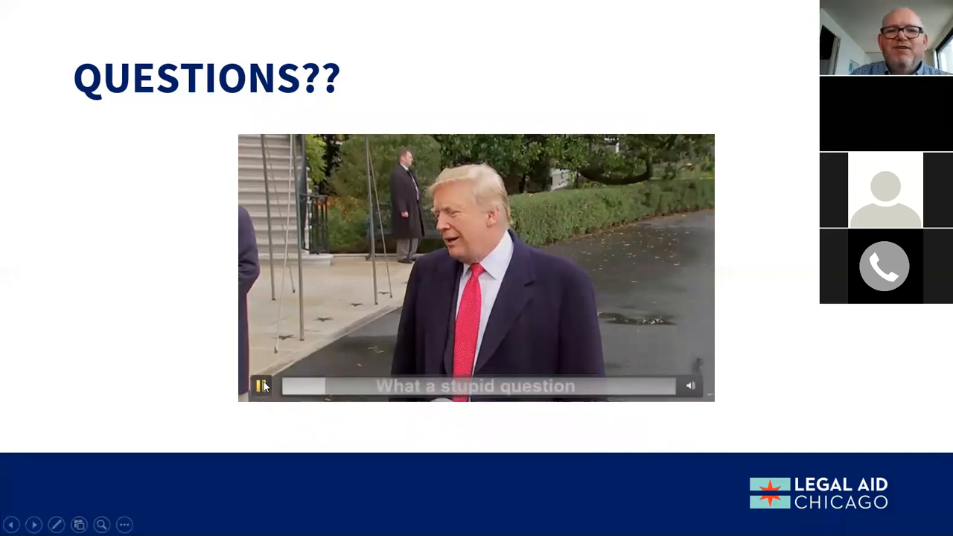